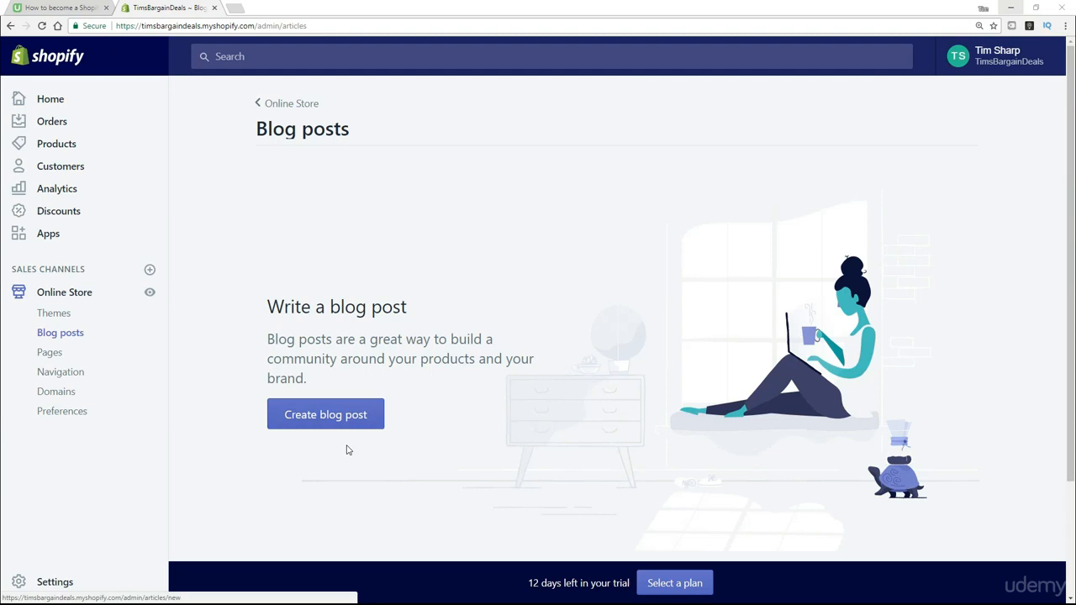
Create a blog post titled "New product review !" with "blah blah" as its content.
left_click(332, 423)
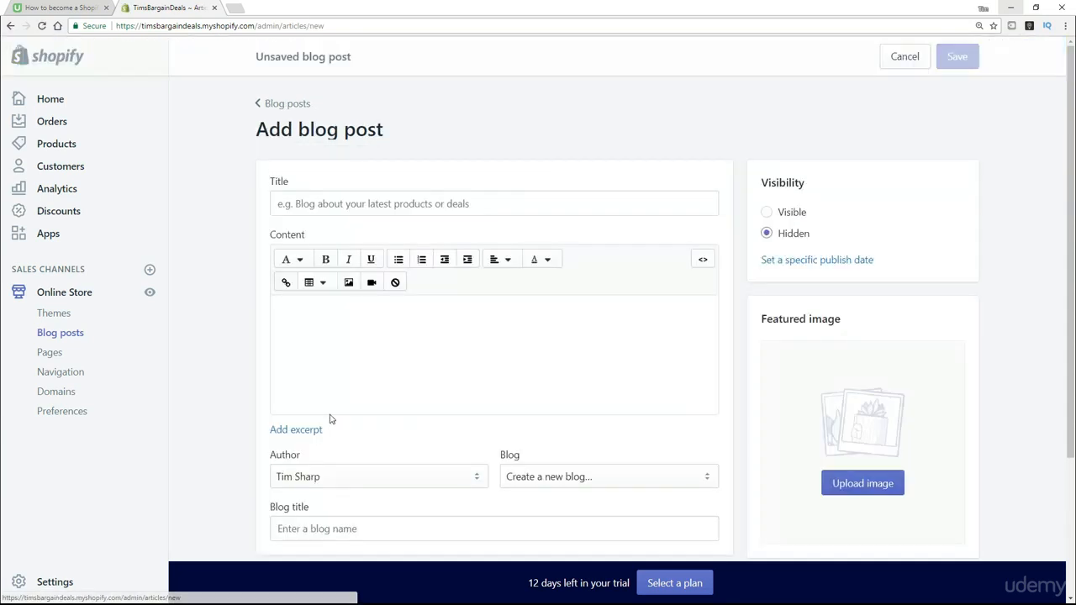
left_click(328, 206)
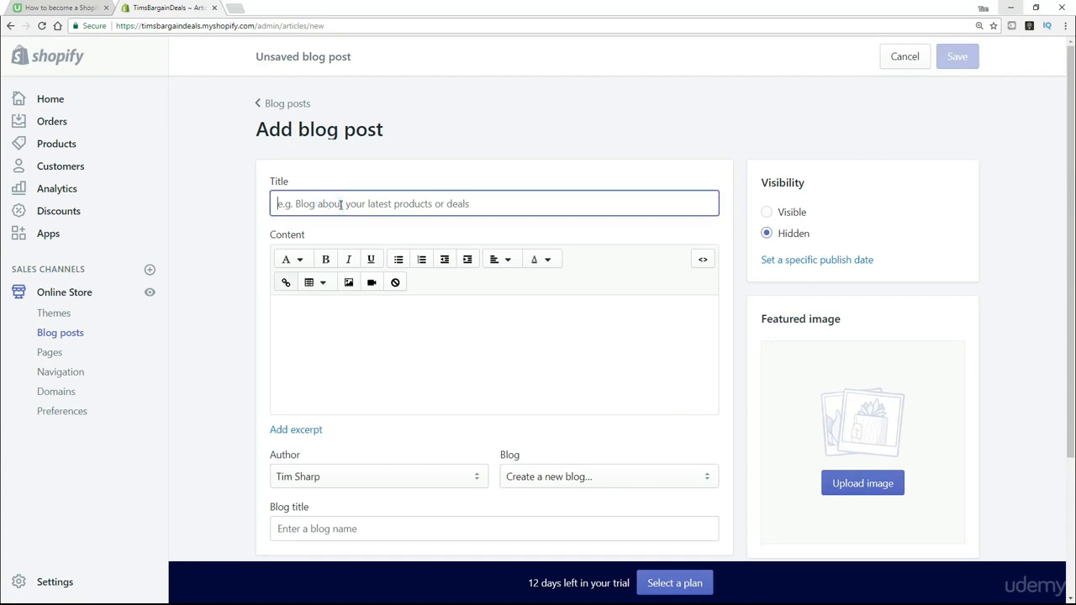
type("Ne")
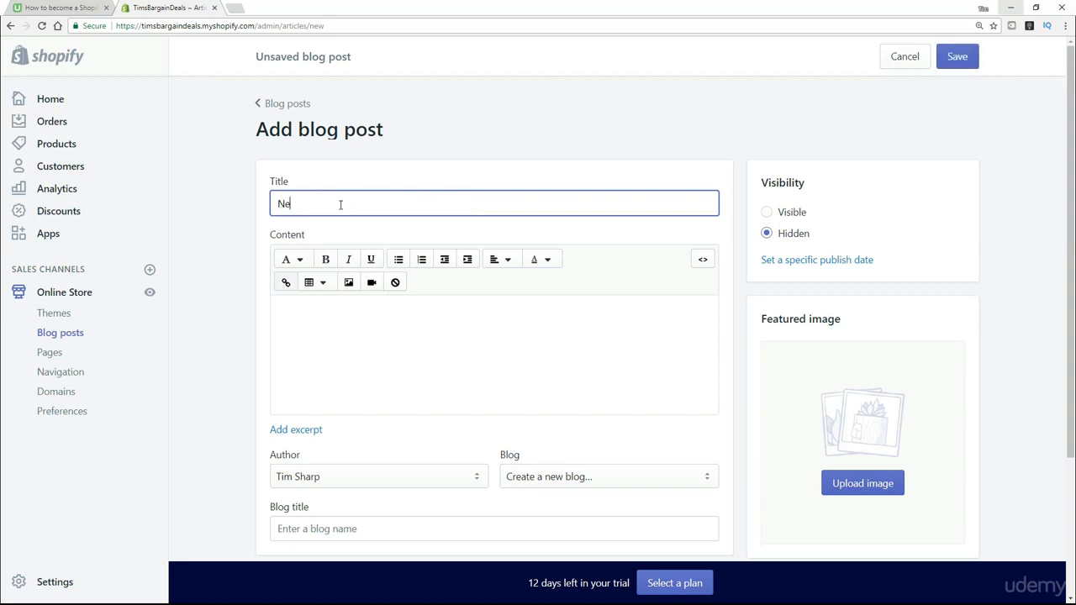
type("w product review !")
left_click(342, 333)
type("blah blah")
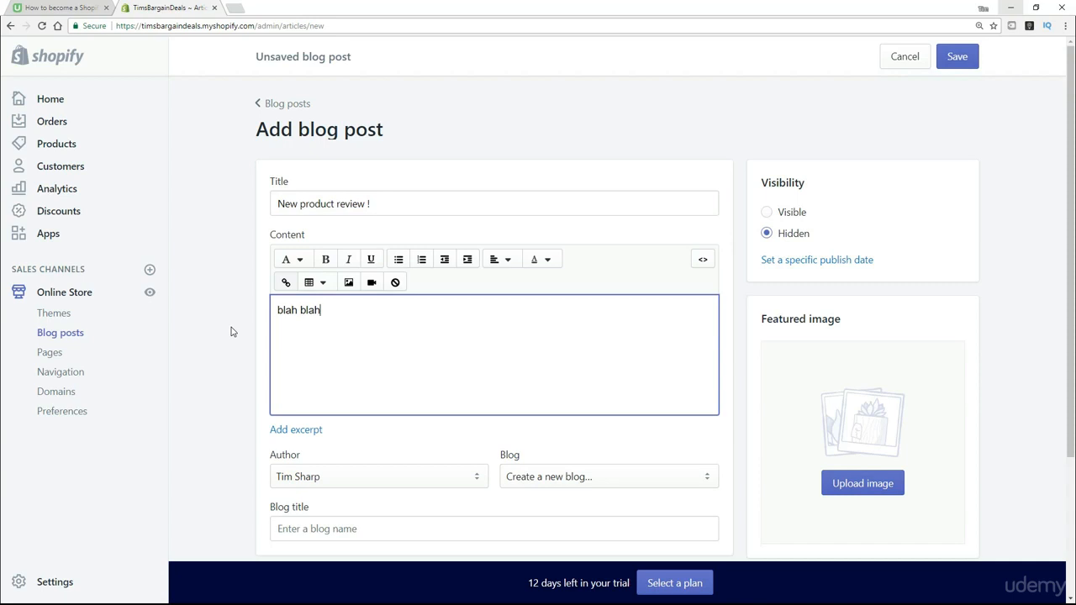
Assign the post to a new blog titled "Product Reviews".
scroll(232, 332, "down", 2)
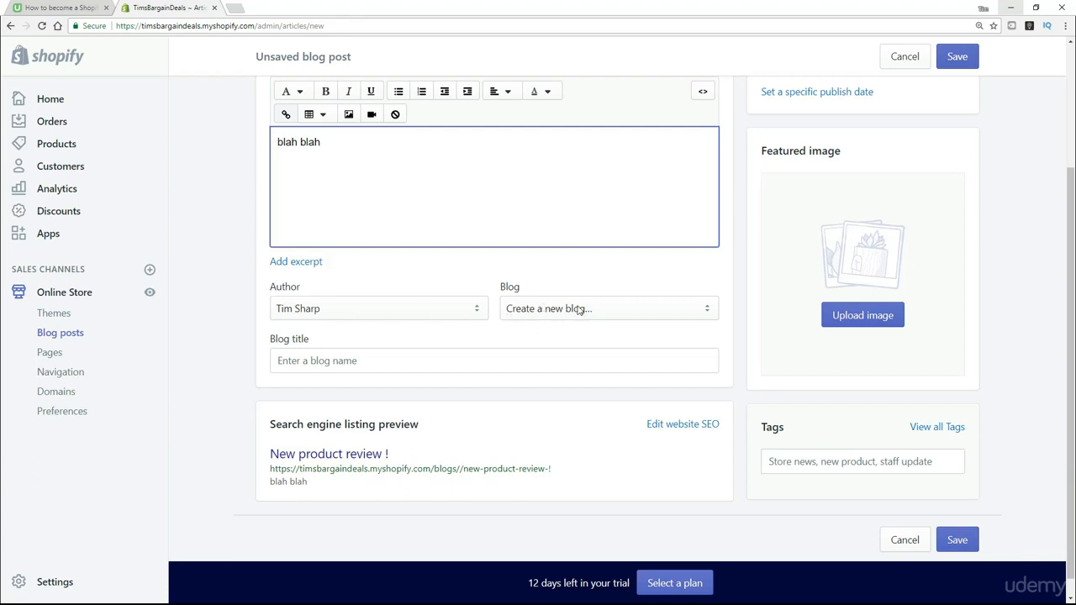
left_click(353, 361)
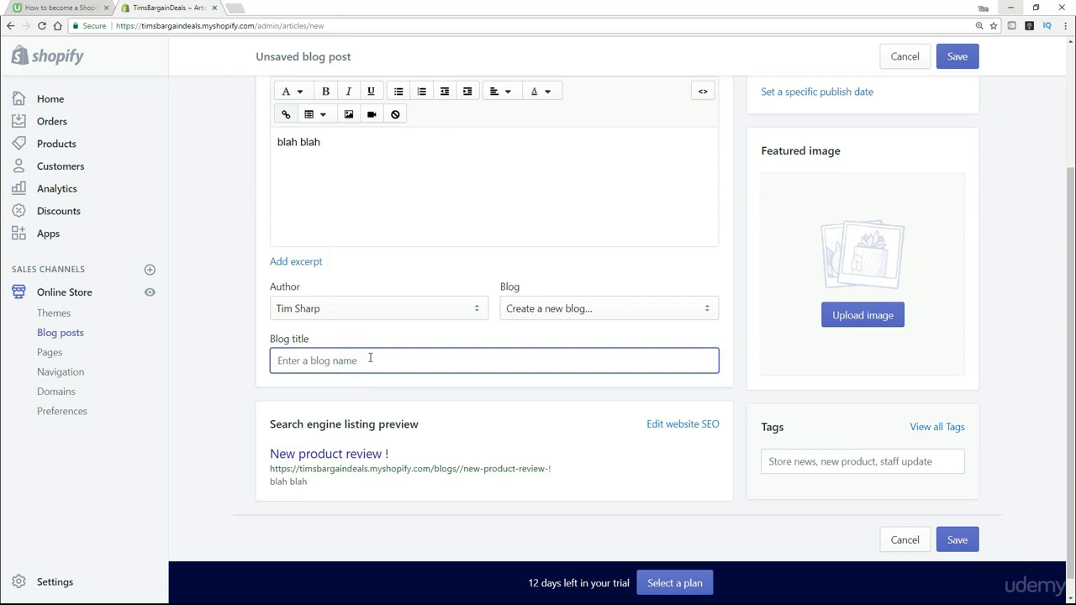
type("Prod")
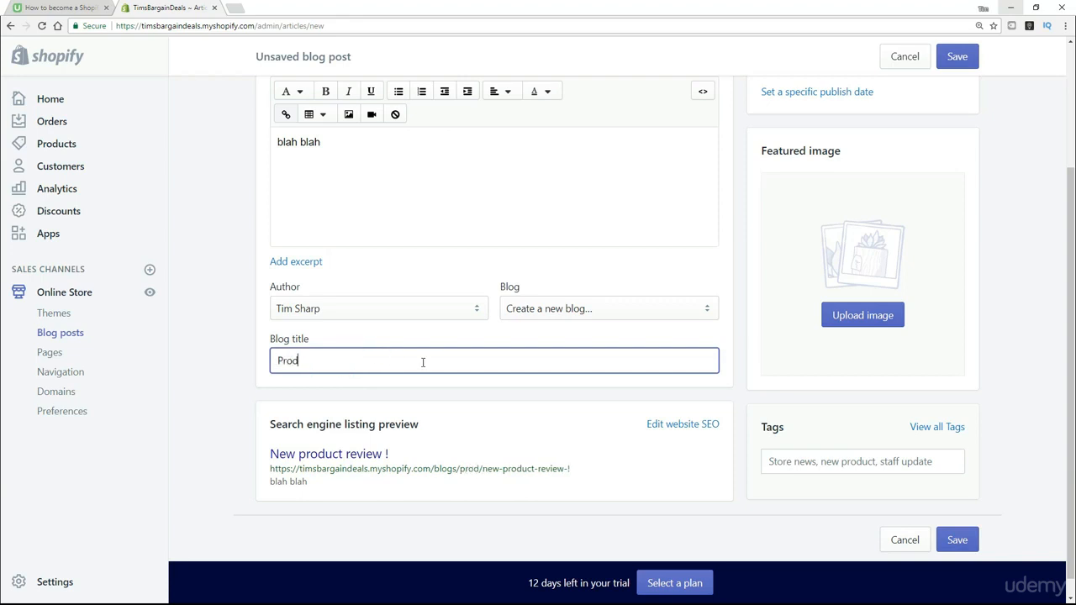
type("uct Reviews")
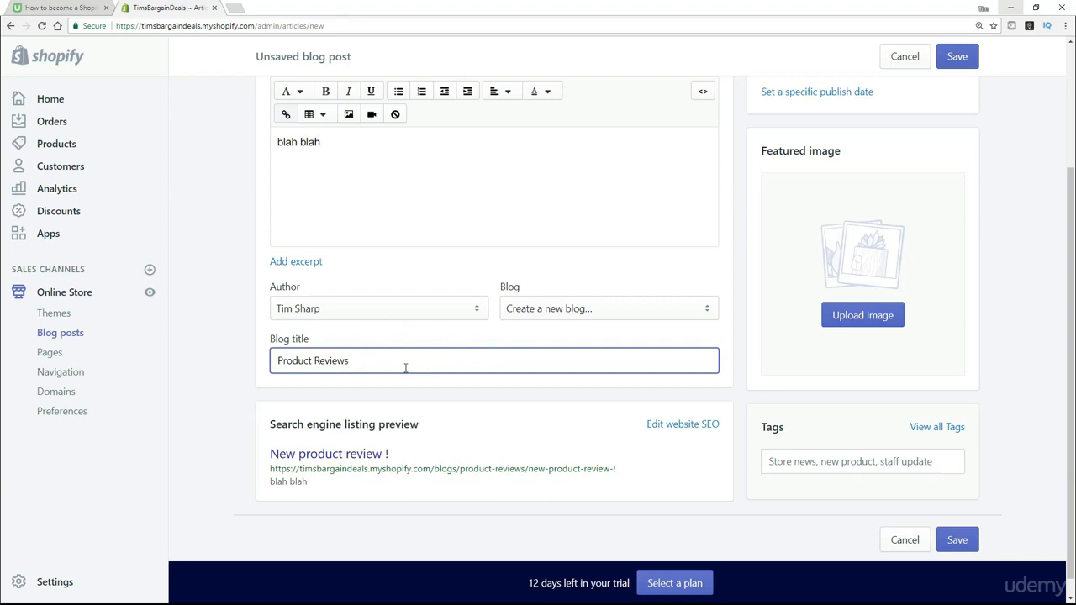
Make the blog post visible and save it.
scroll(405, 367, "up", 2)
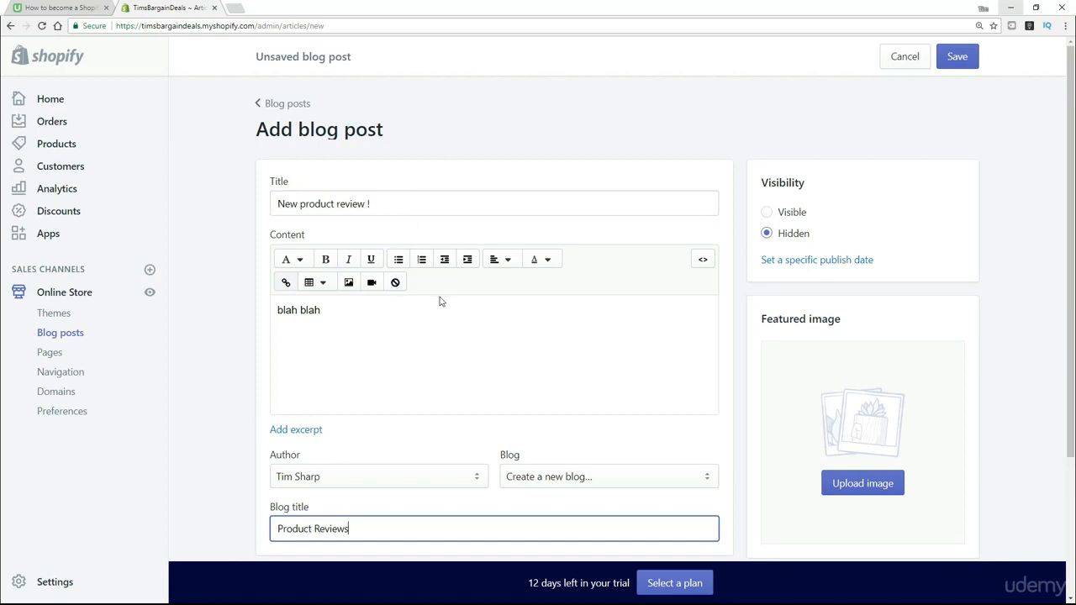
scroll(464, 306, "down", 1)
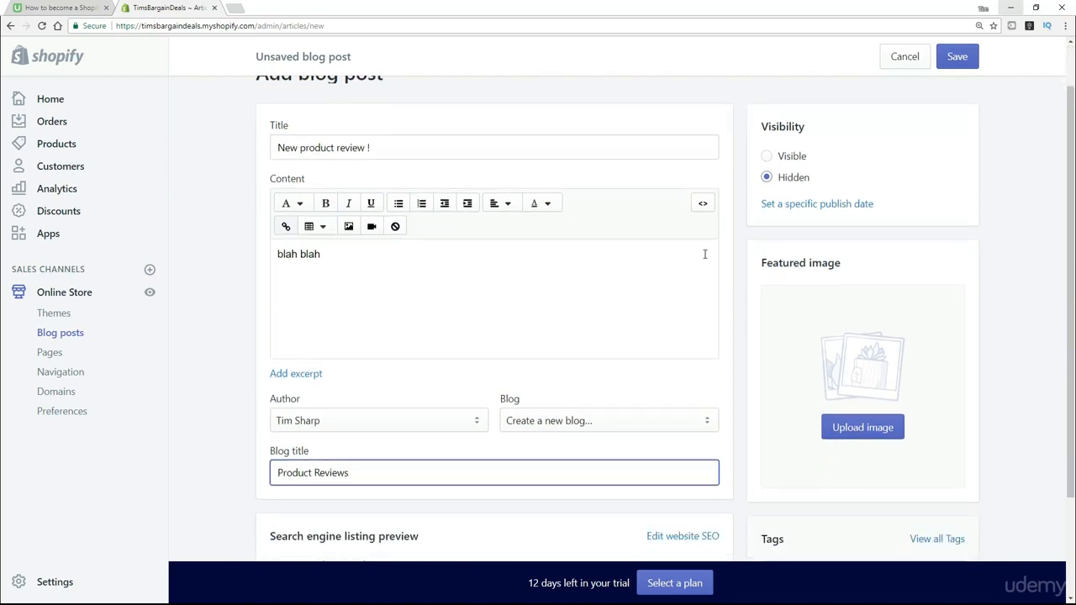
left_click(765, 158)
scroll(948, 336, "down", 2)
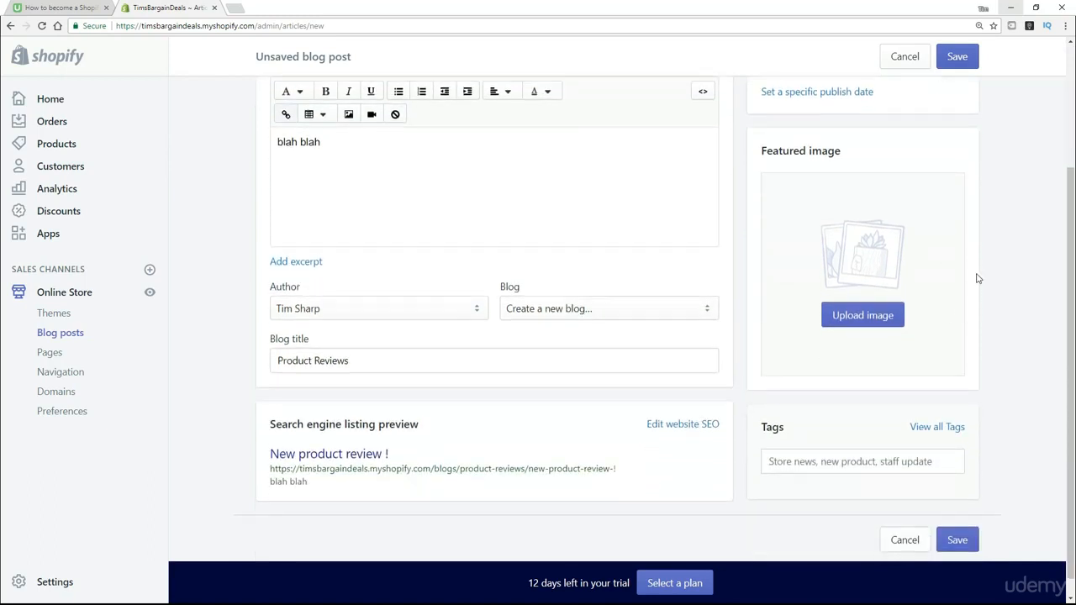
scroll(905, 353, "down", 1)
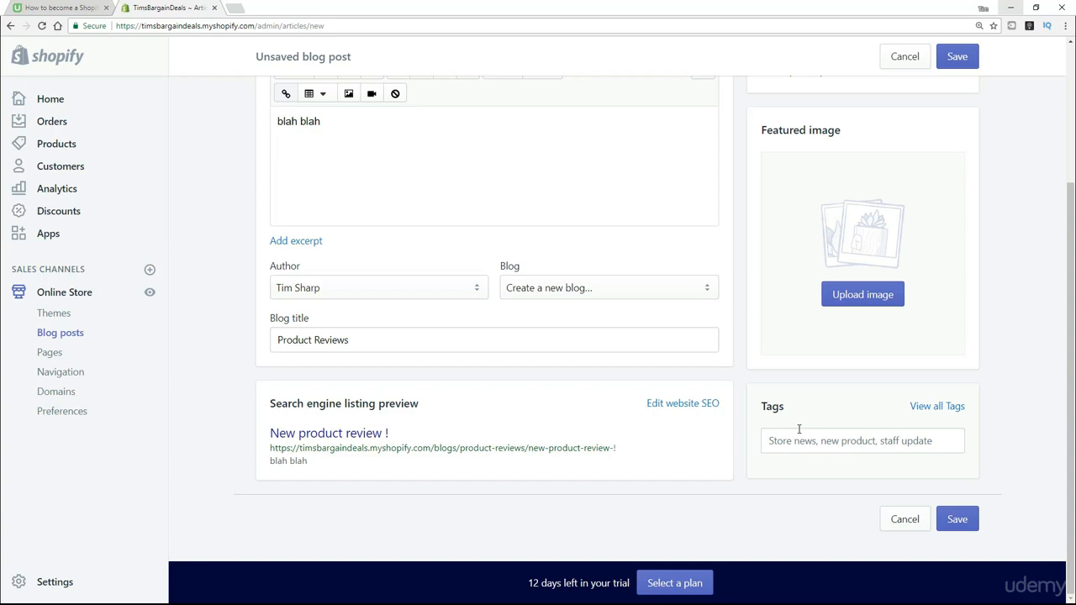
left_click(963, 521)
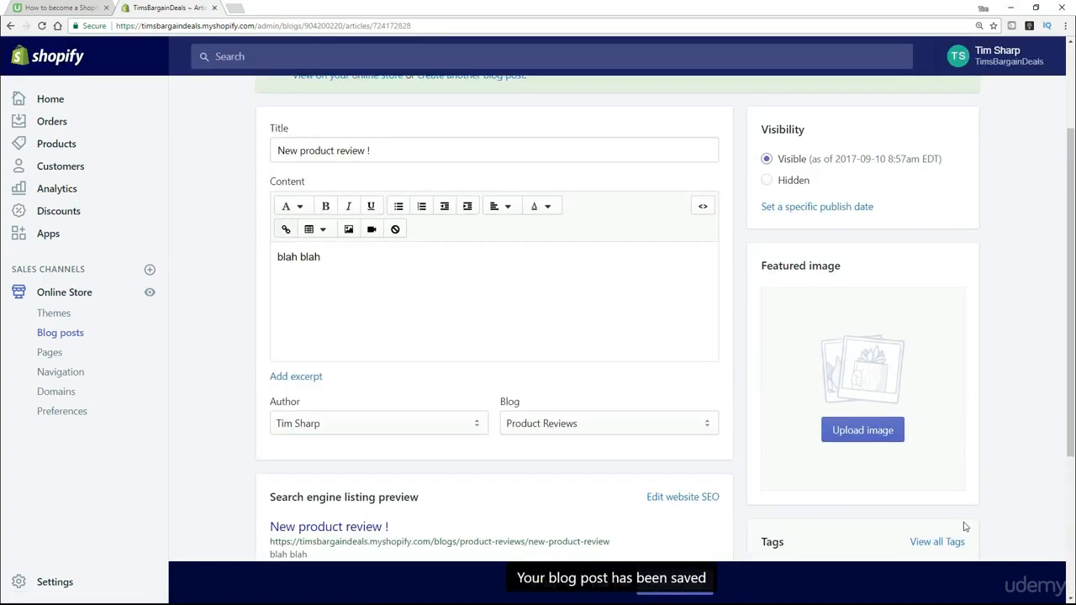
Examine the Product Reviews blog's comment handling options, the list of blogs and the saved post's details, and return to the blog posts list.
left_click(65, 334)
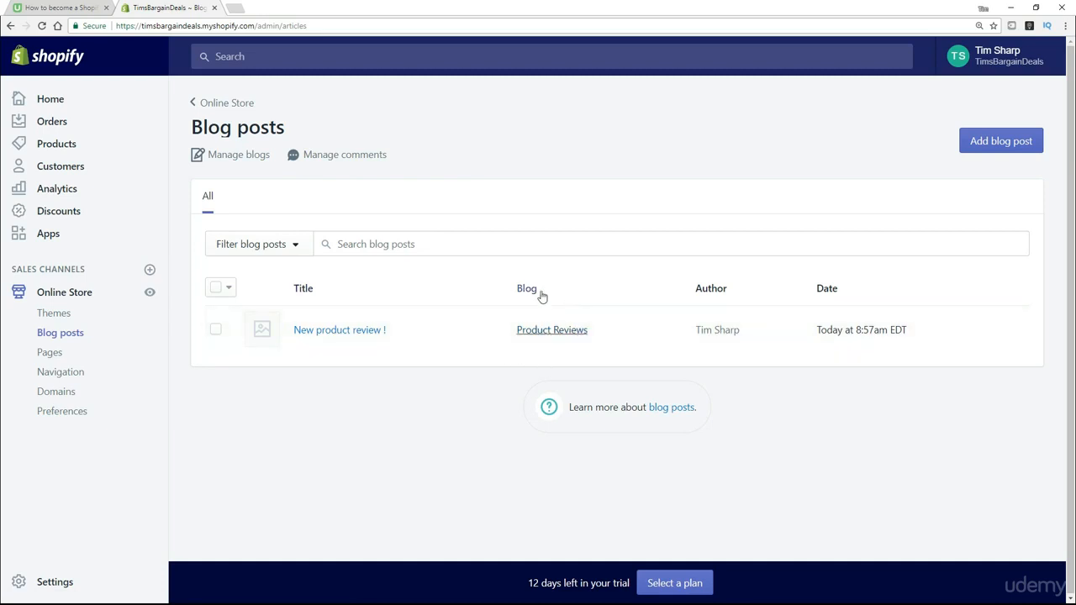
left_click(553, 330)
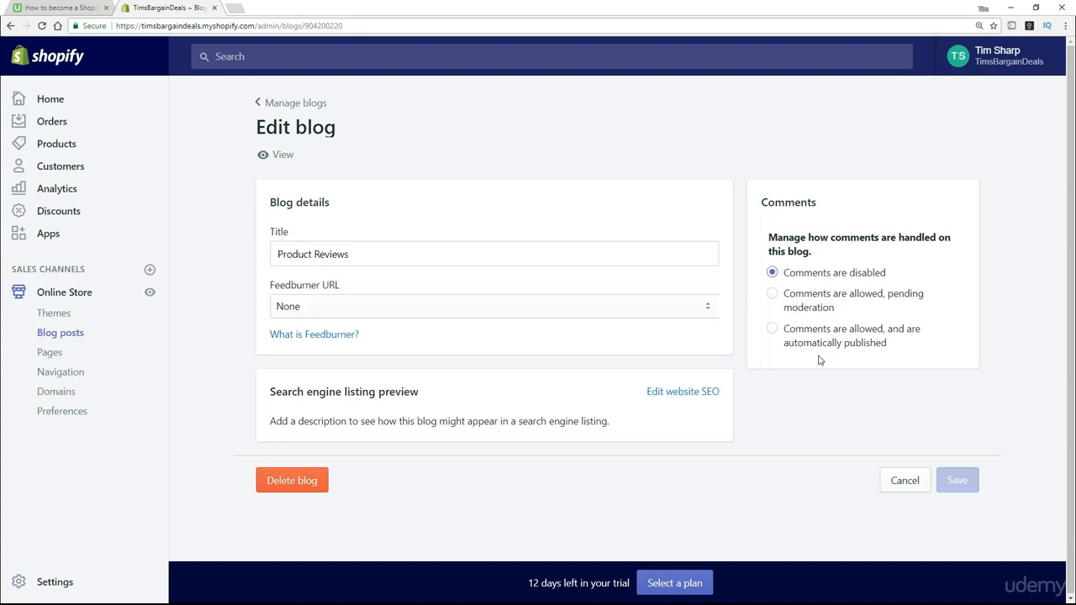
left_click(263, 103)
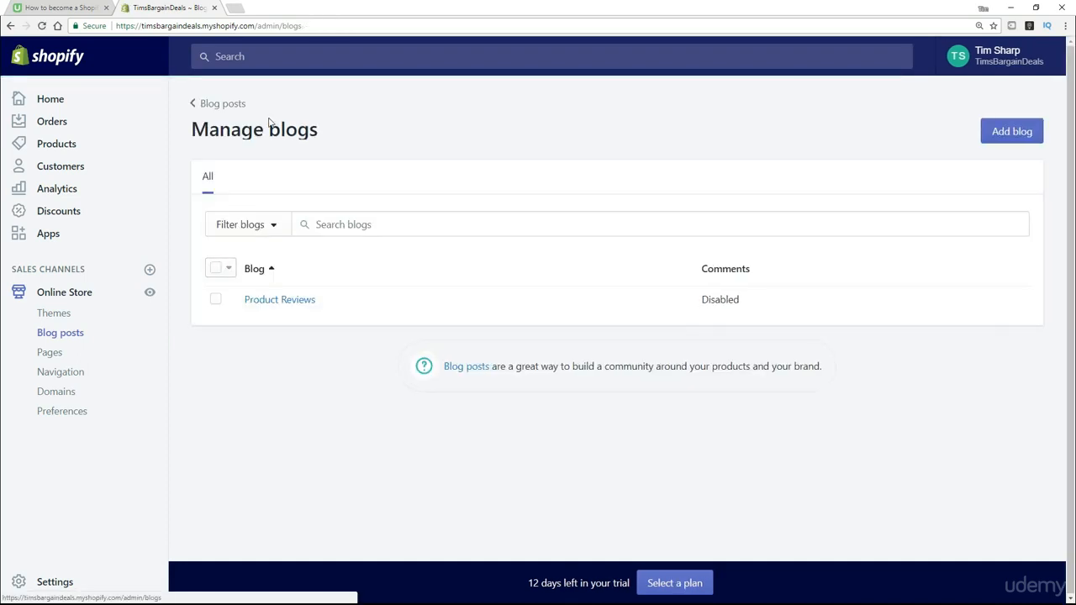
left_click(234, 106)
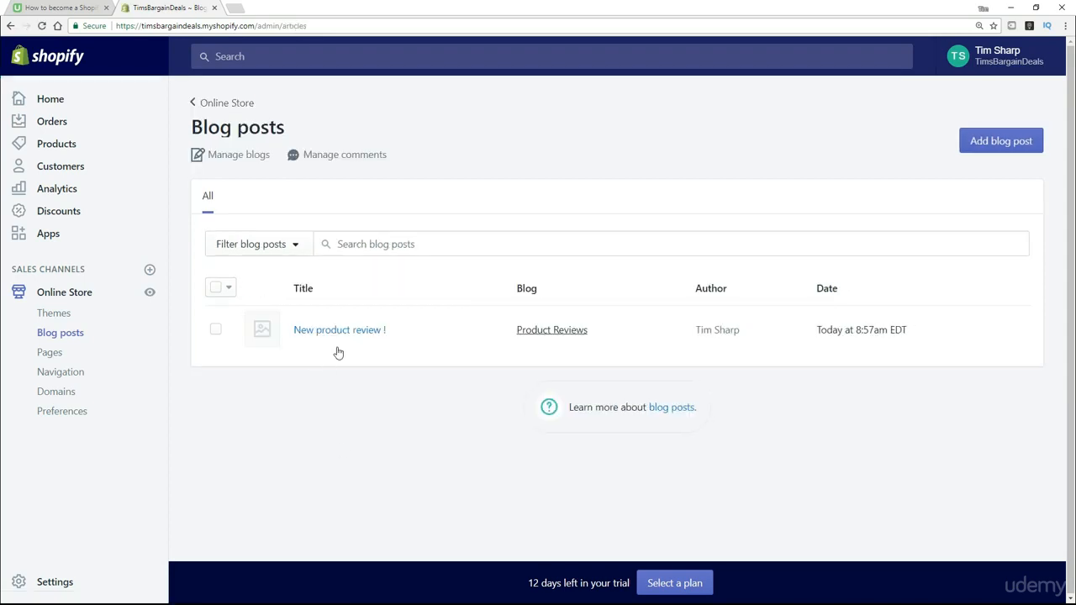
left_click(351, 332)
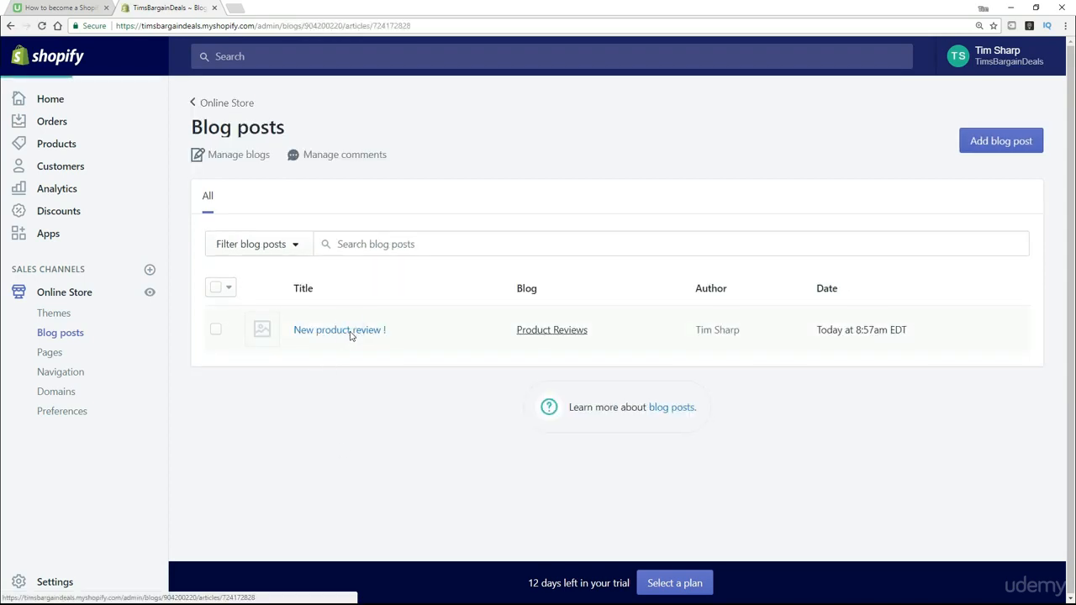
scroll(764, 416, "down", 2)
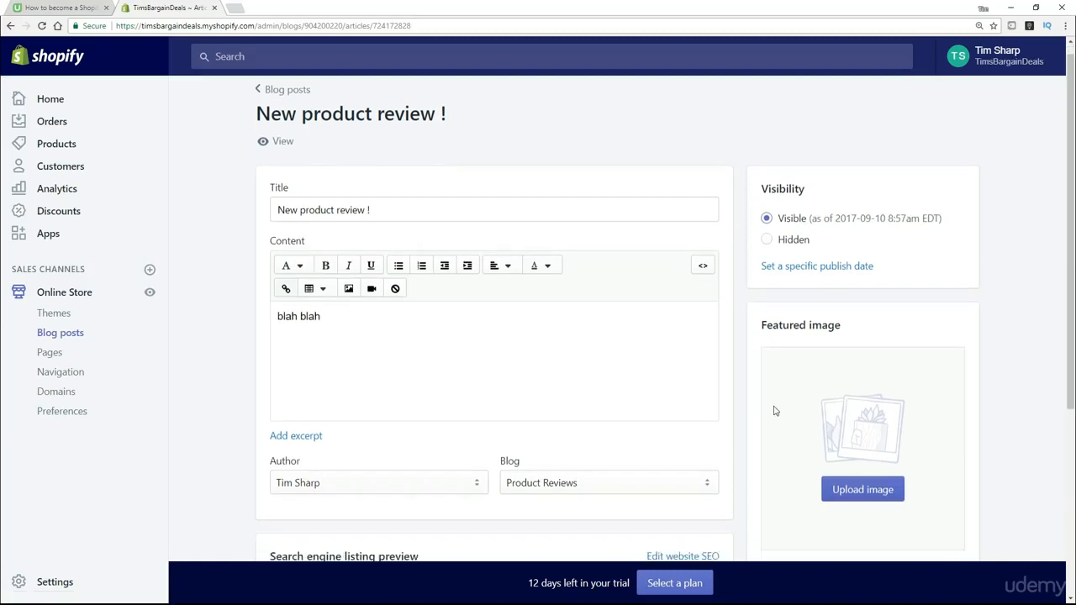
scroll(471, 280, "up", 2)
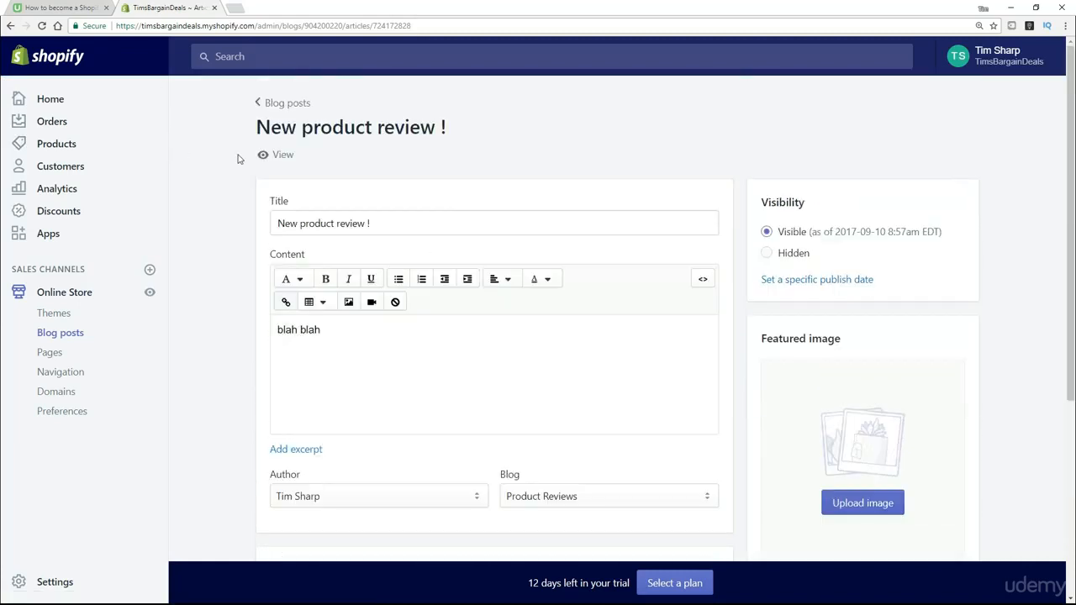
left_click(280, 103)
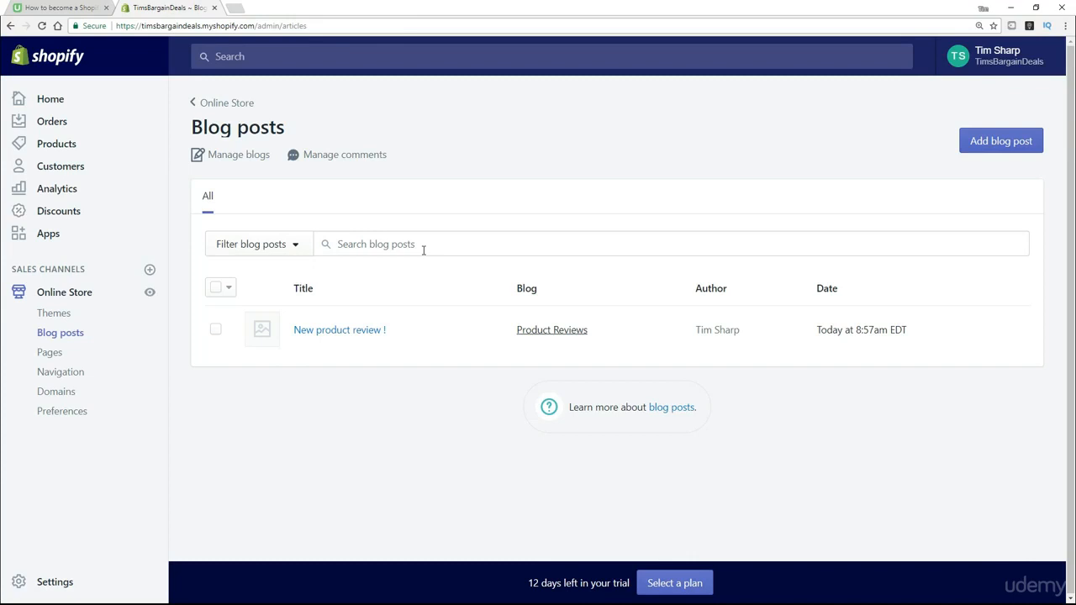
Add an "Our Blog" item linking to the Product Reviews blog to the store's main menu and save the menu.
left_click(72, 383)
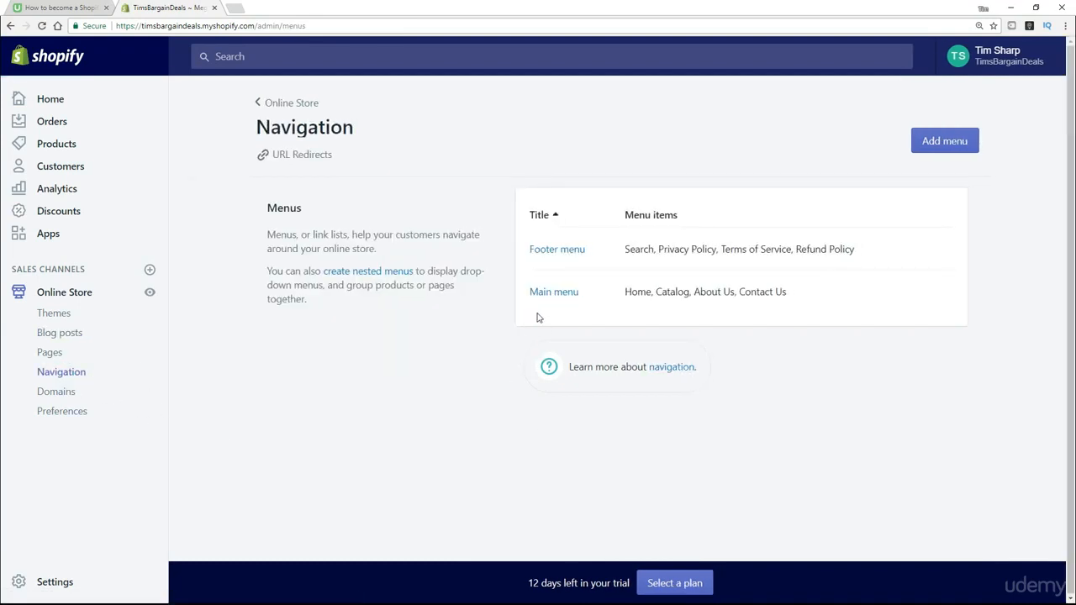
left_click(555, 292)
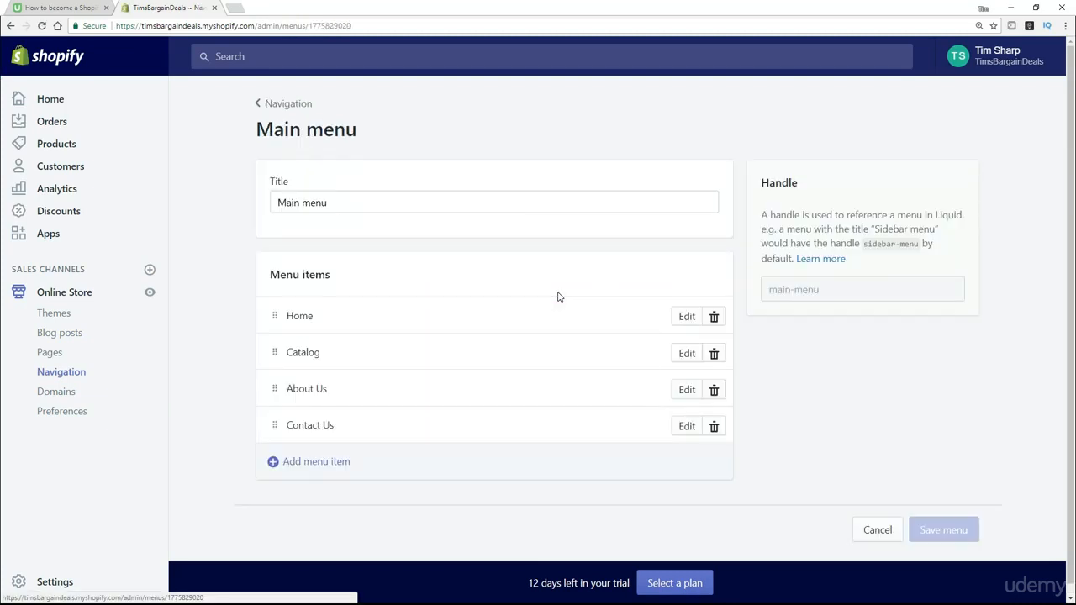
left_click(344, 461)
left_click(393, 325)
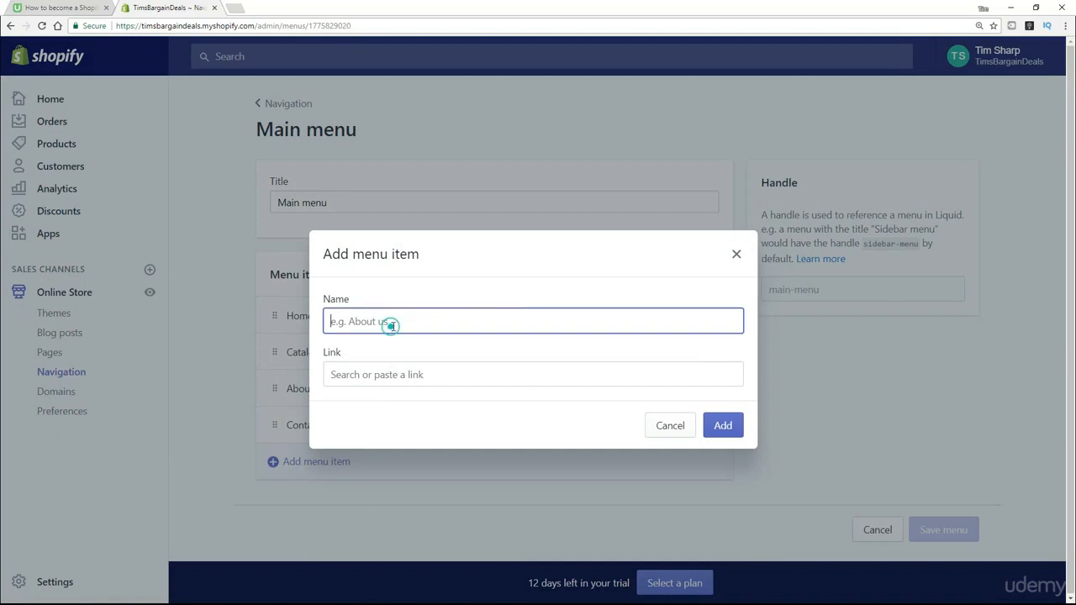
type("Our Blog")
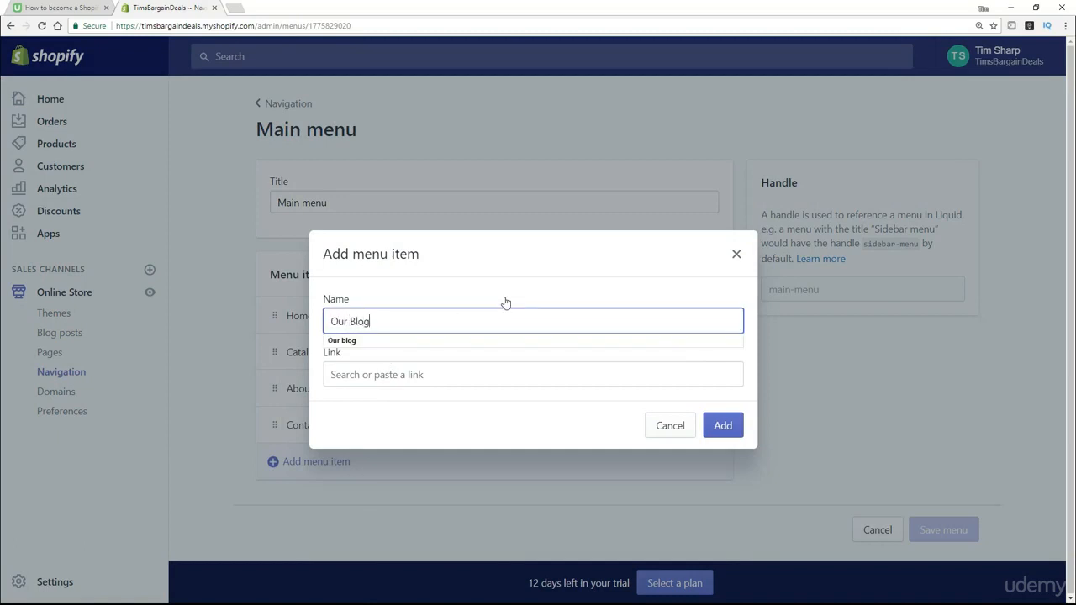
left_click(427, 374)
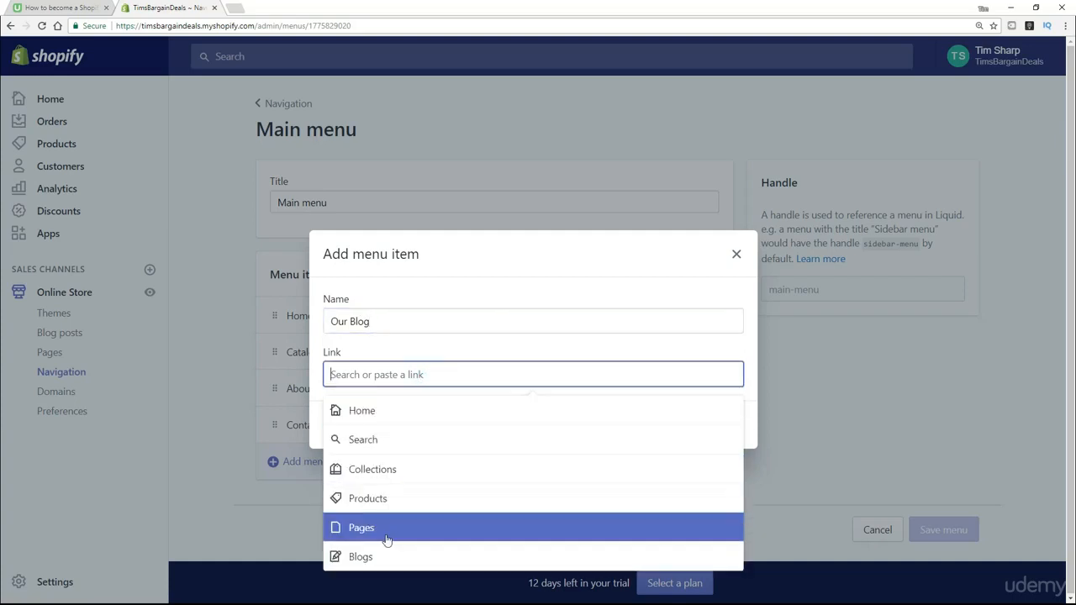
left_click(377, 559)
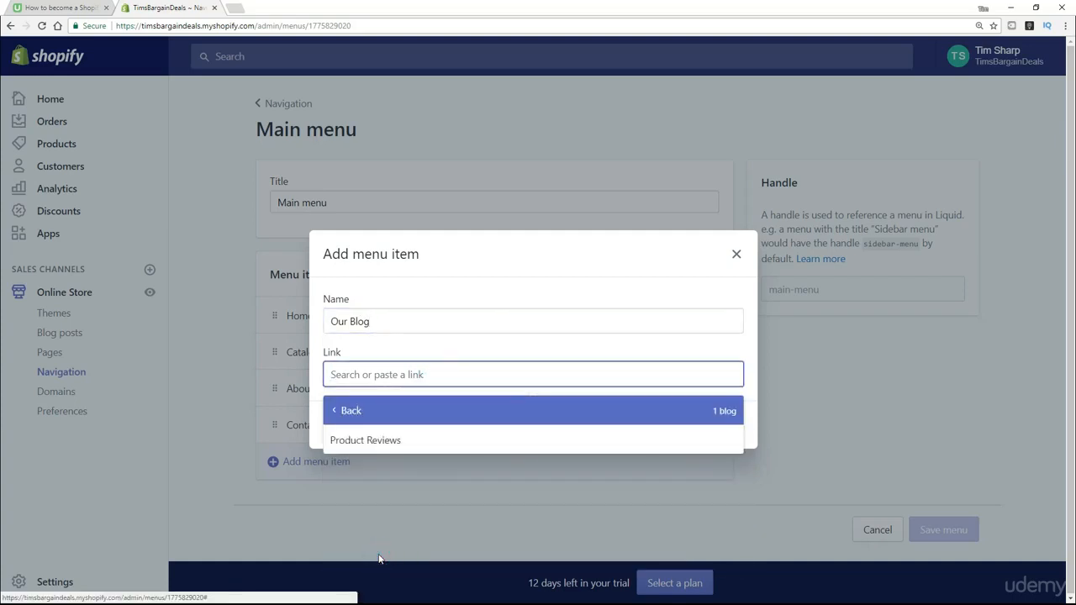
left_click(371, 442)
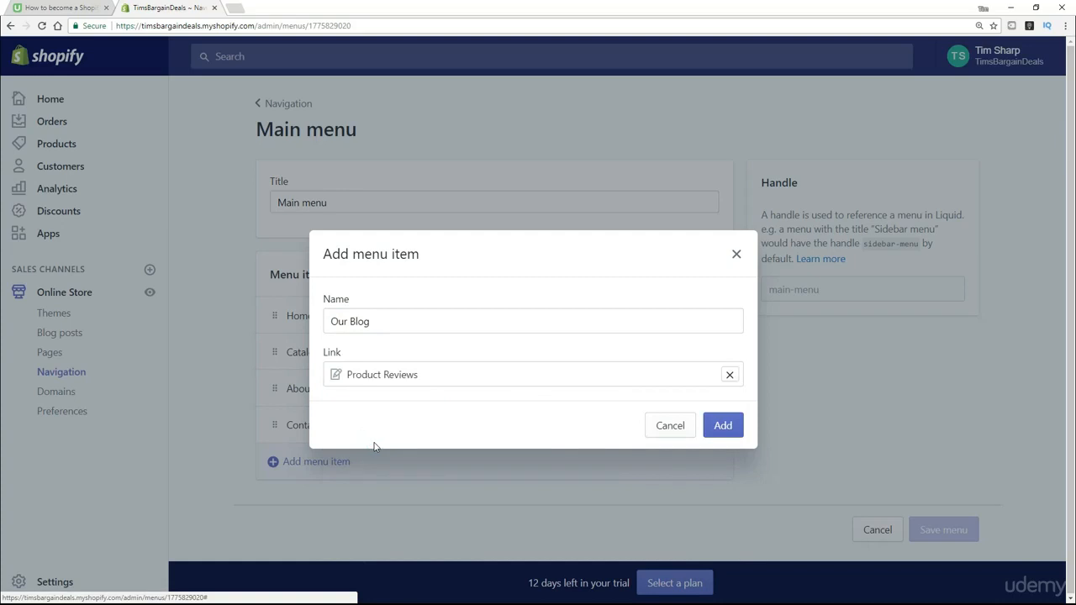
left_click(723, 425)
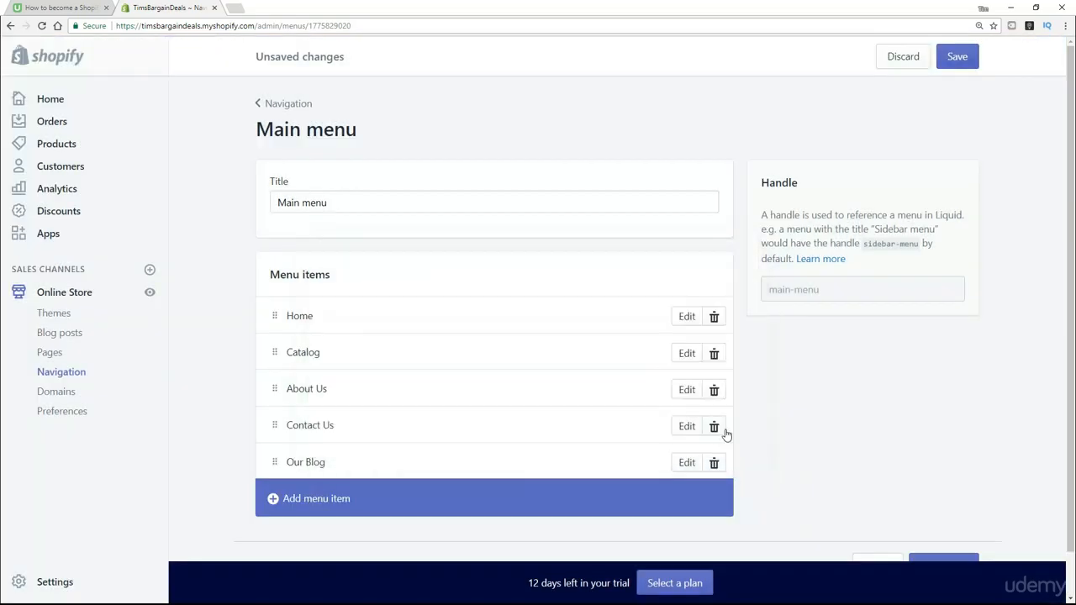
left_click(960, 60)
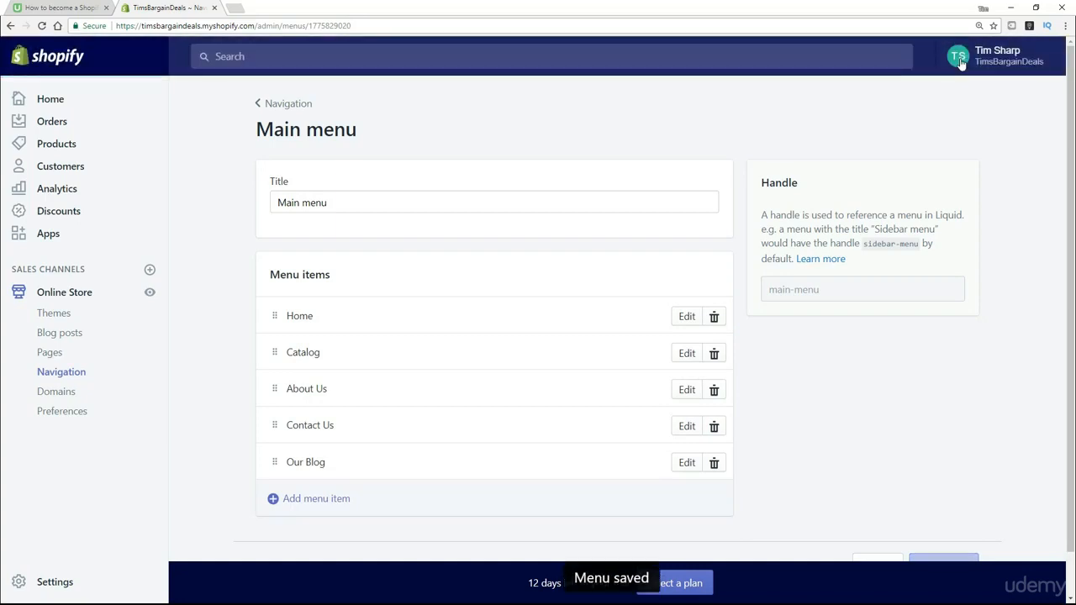
View the live online store and open its Our Blog page to check the published post.
left_click(152, 293)
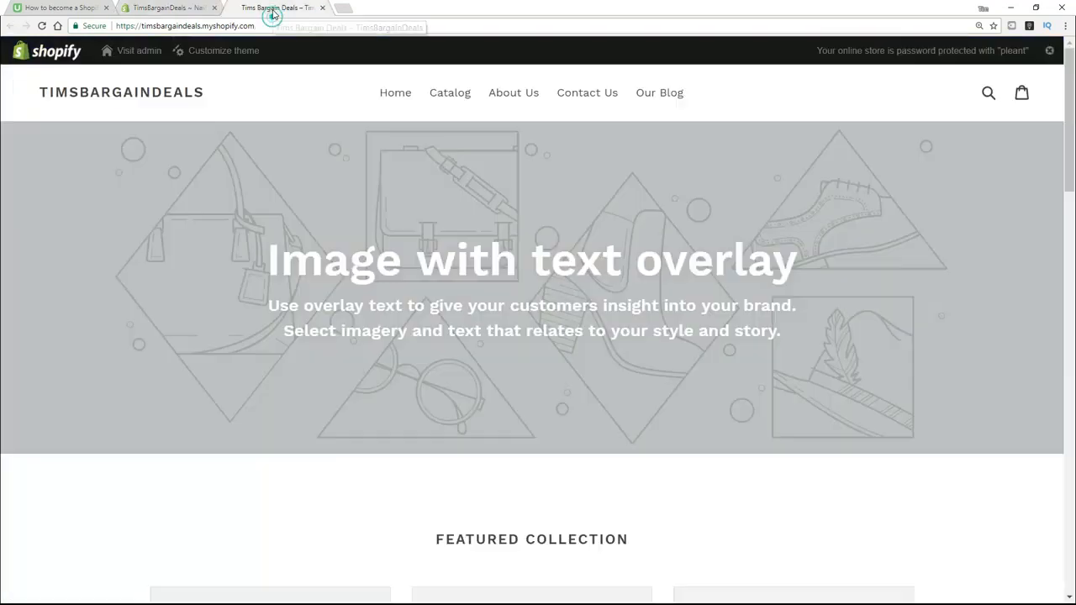
left_click(277, 8)
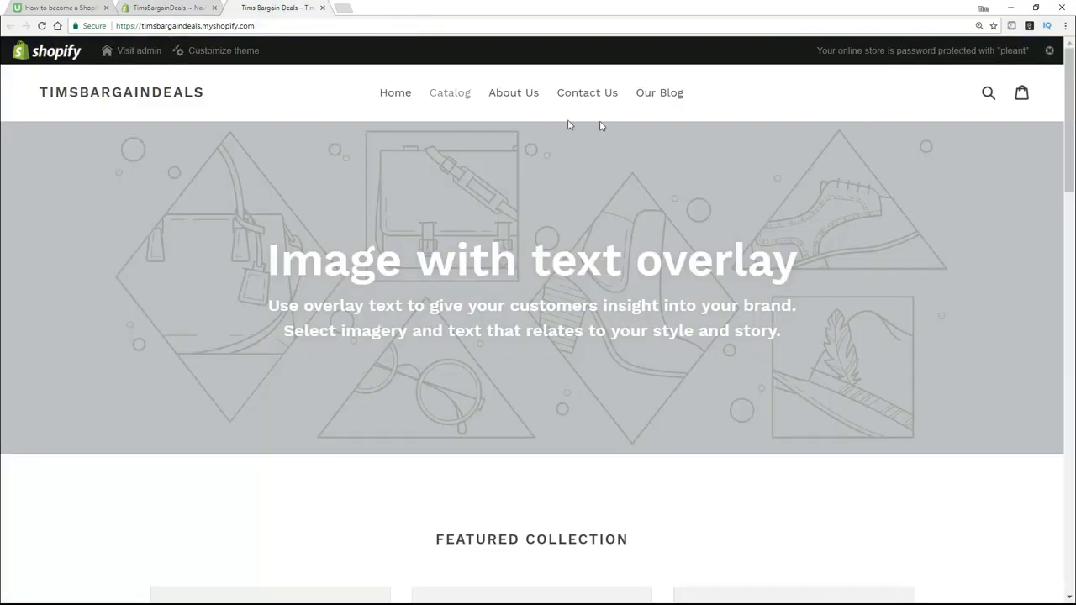
left_click(673, 98)
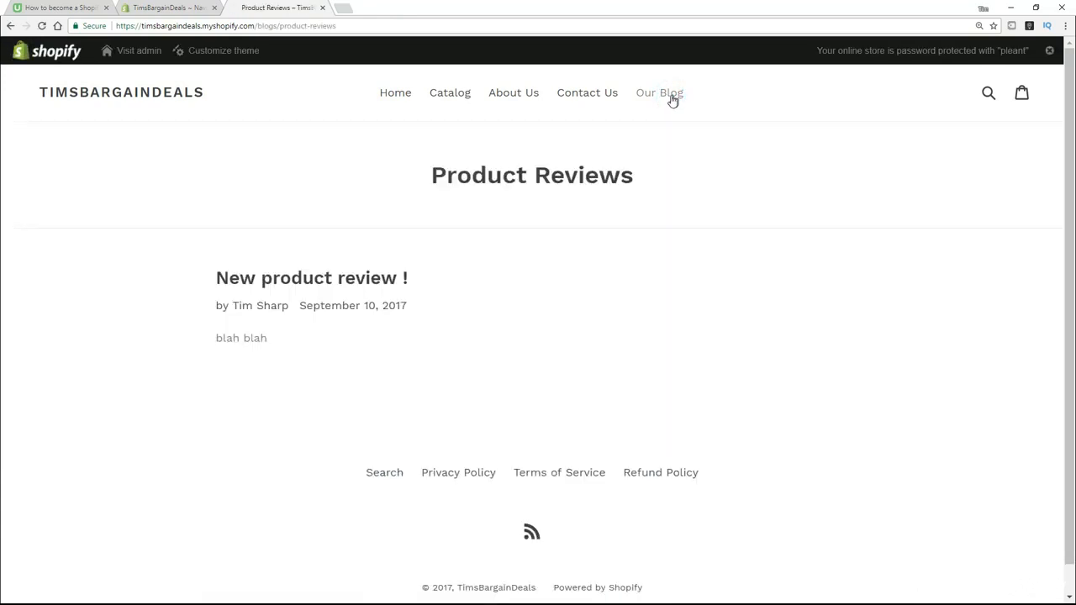